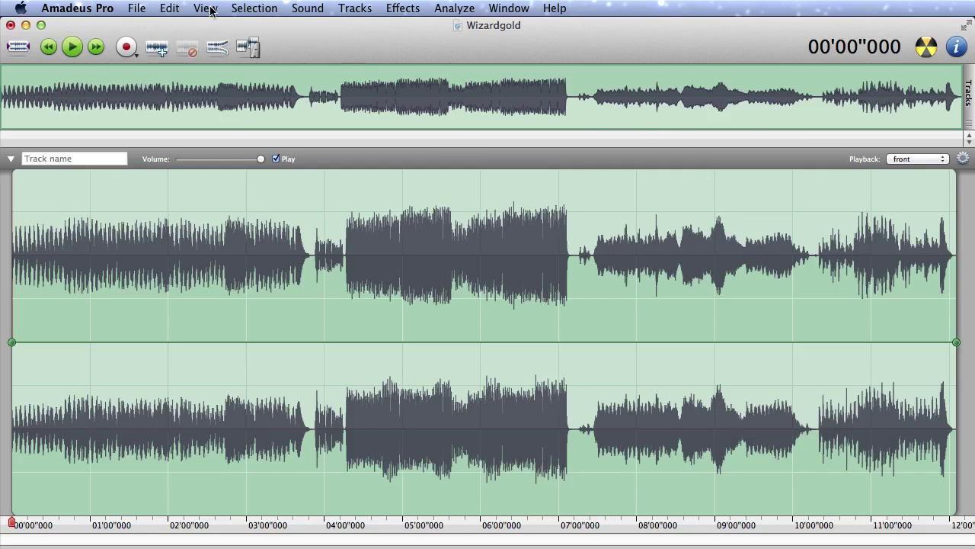
- Generate markers at silent portions with a minimal length of 00'02"000
left_click(254, 8)
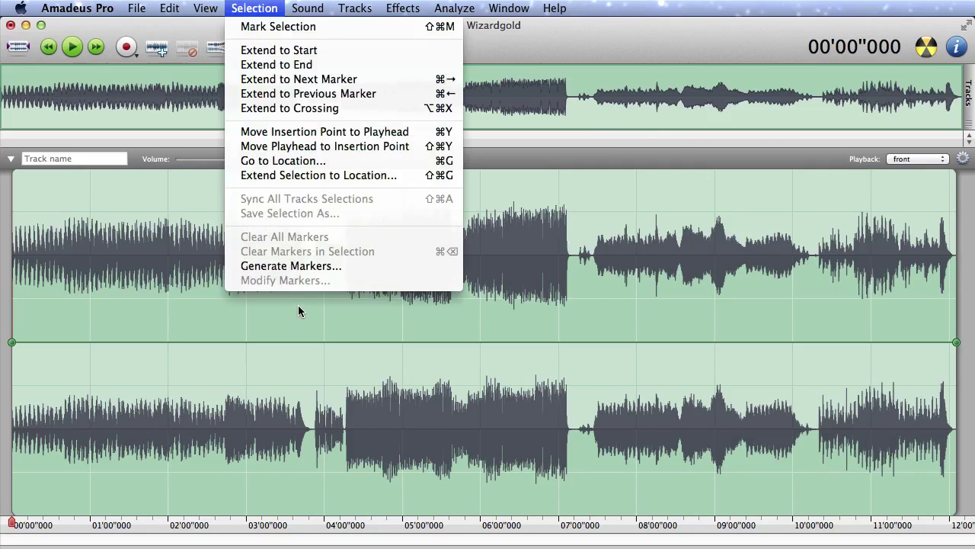
left_click(309, 266)
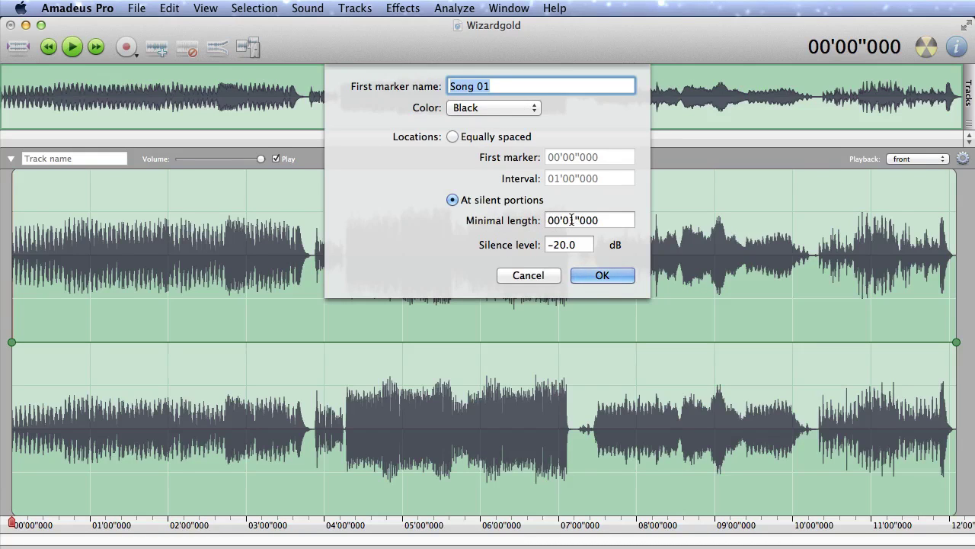
left_click(572, 220)
key("BackSpace")
type("2")
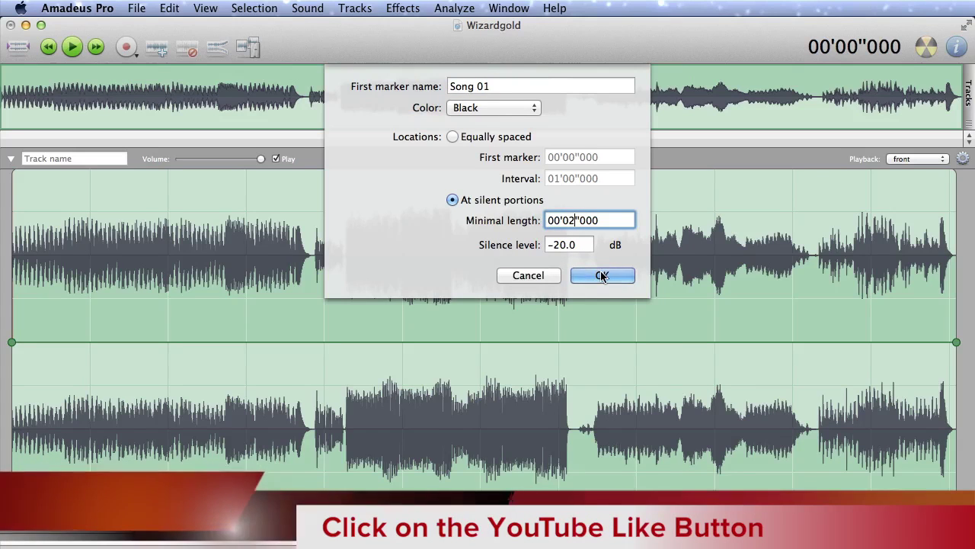
left_click(601, 275)
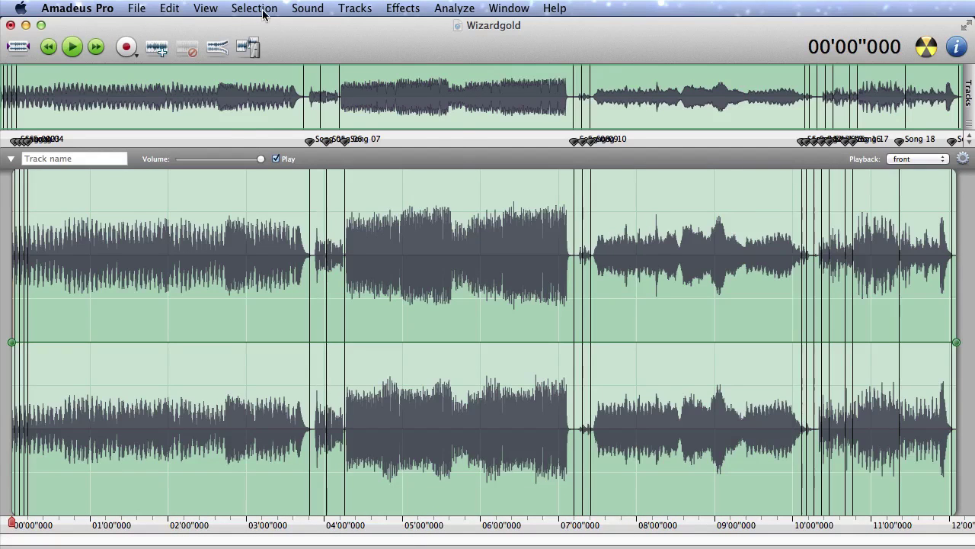
- Clear all generated markers and add markers at the three gaps between songs
left_click(262, 11)
left_click(328, 237)
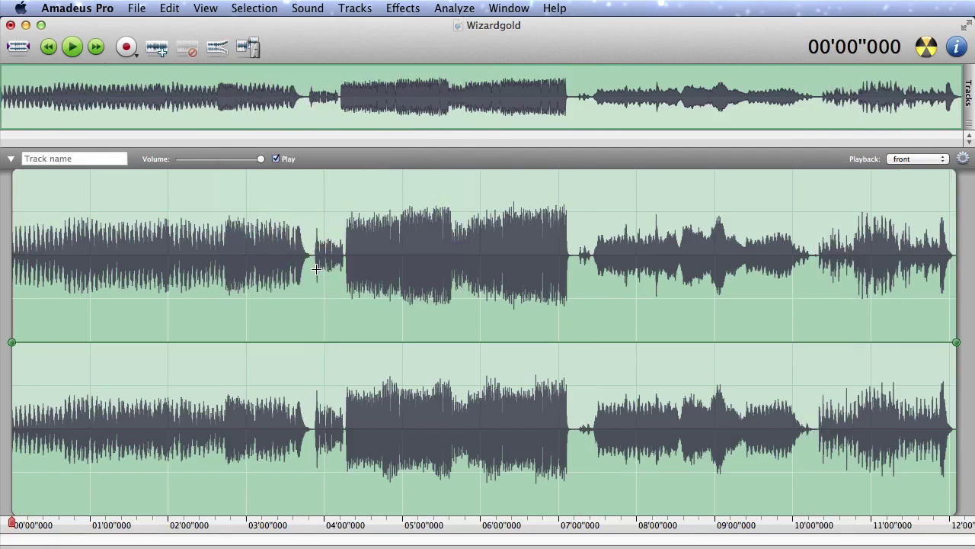
left_click(310, 271)
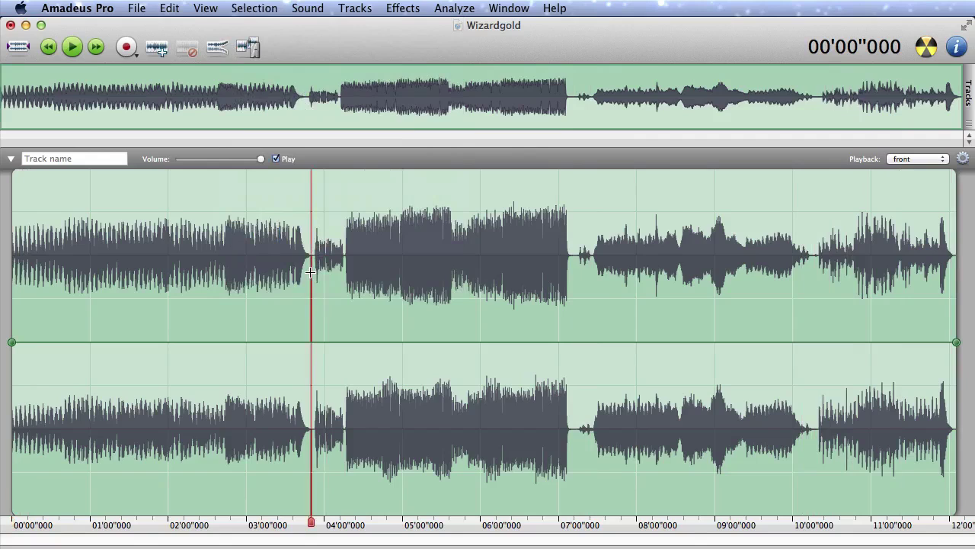
key("super+m")
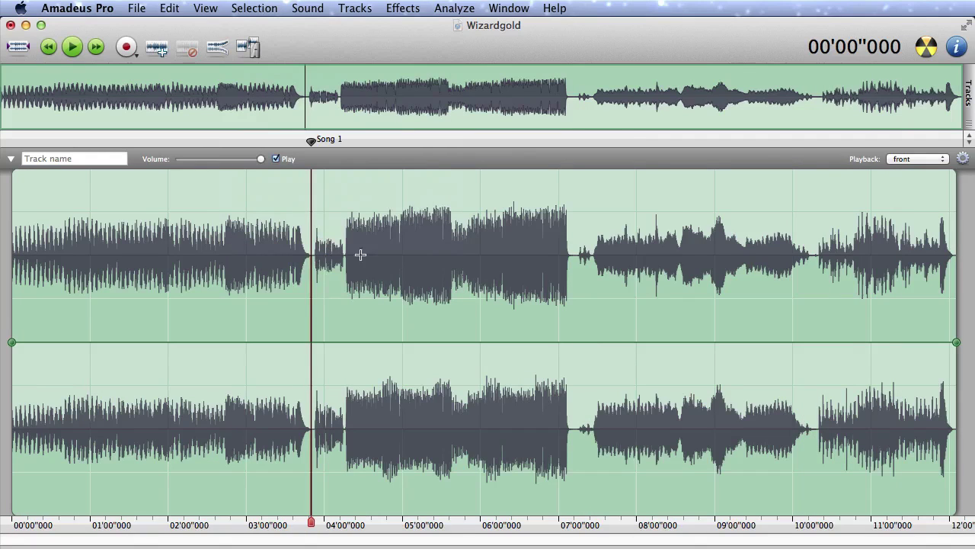
left_click(574, 270)
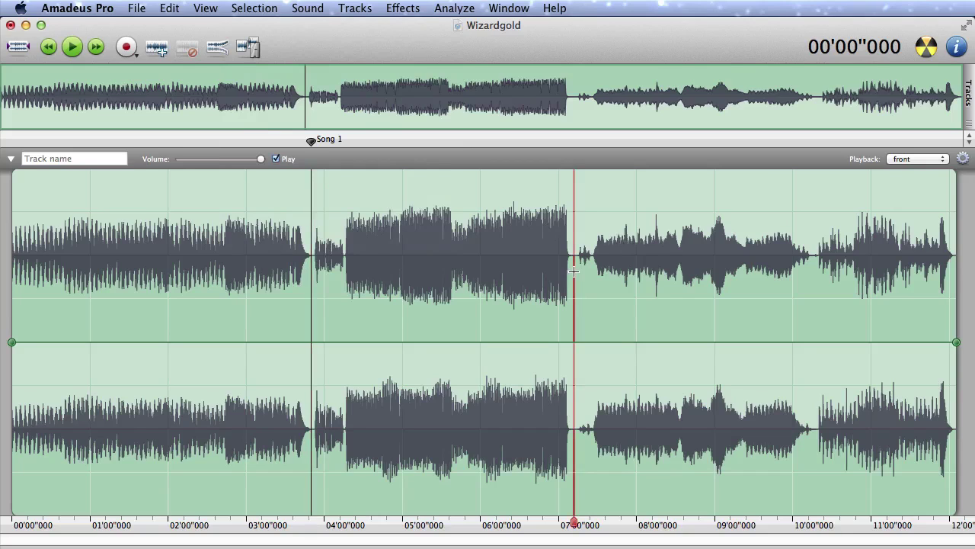
key("super+m")
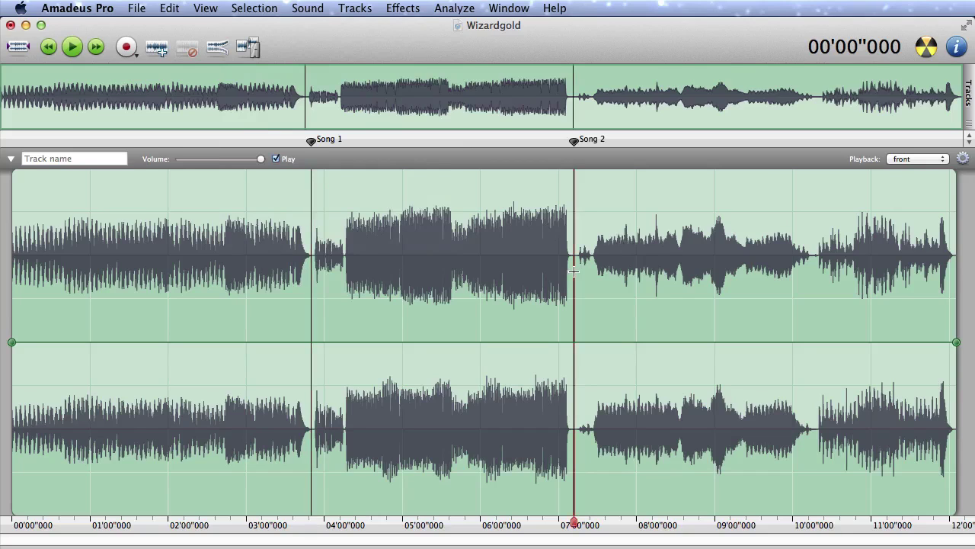
left_click(814, 268)
key("super+m")
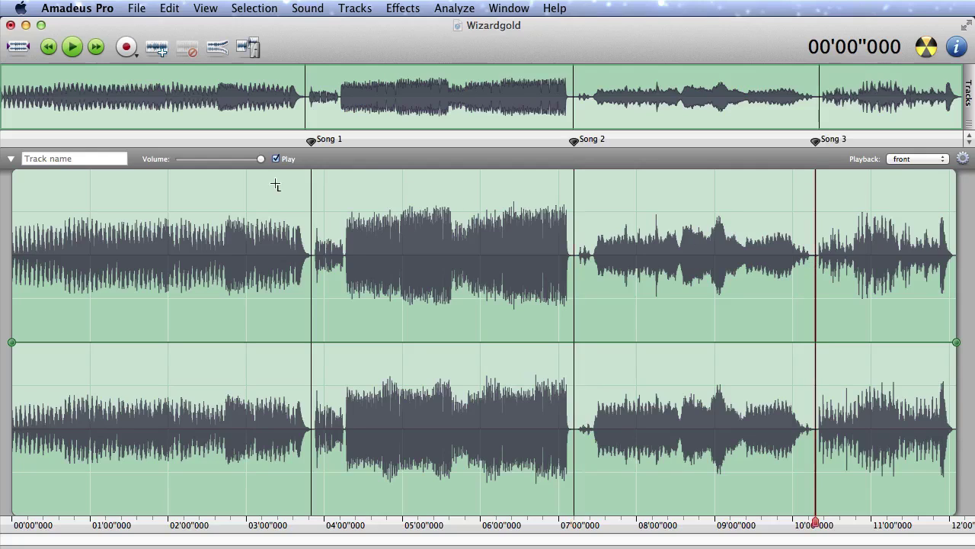
- Add a marker at the very beginning of the recording
left_click(16, 338)
key("Home")
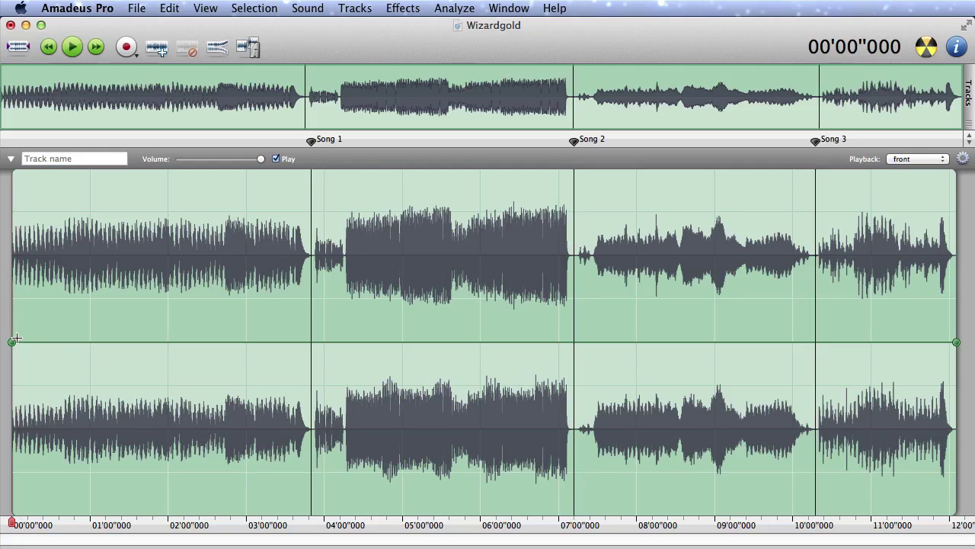
key("super+m")
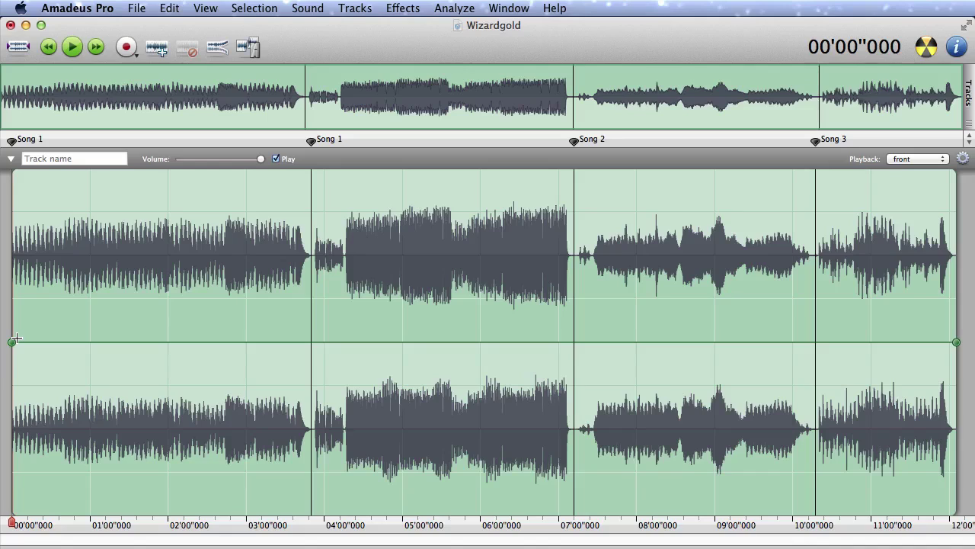
- Rename the markers to Puppy Love, Mad in the jungle and Milk and Honey
double_click(12, 142)
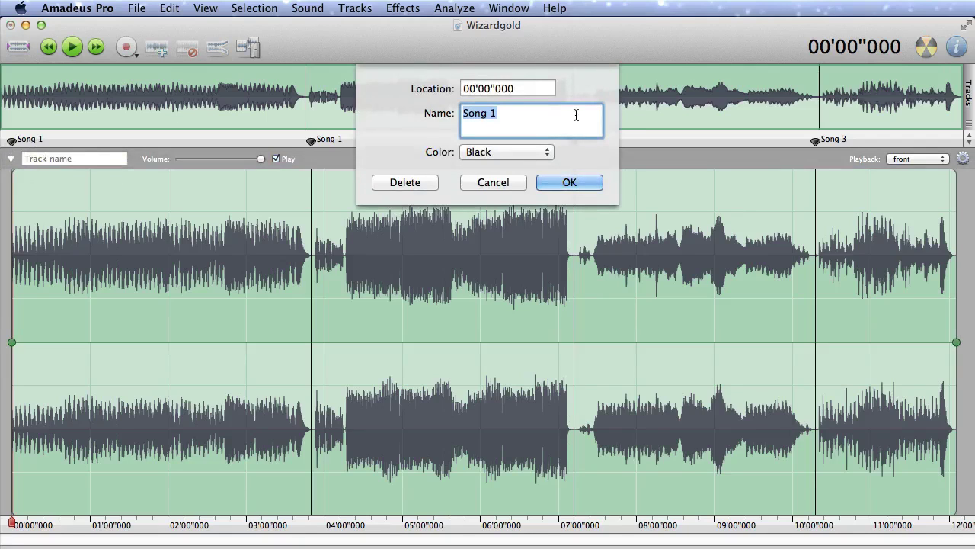
type("Puppy Love")
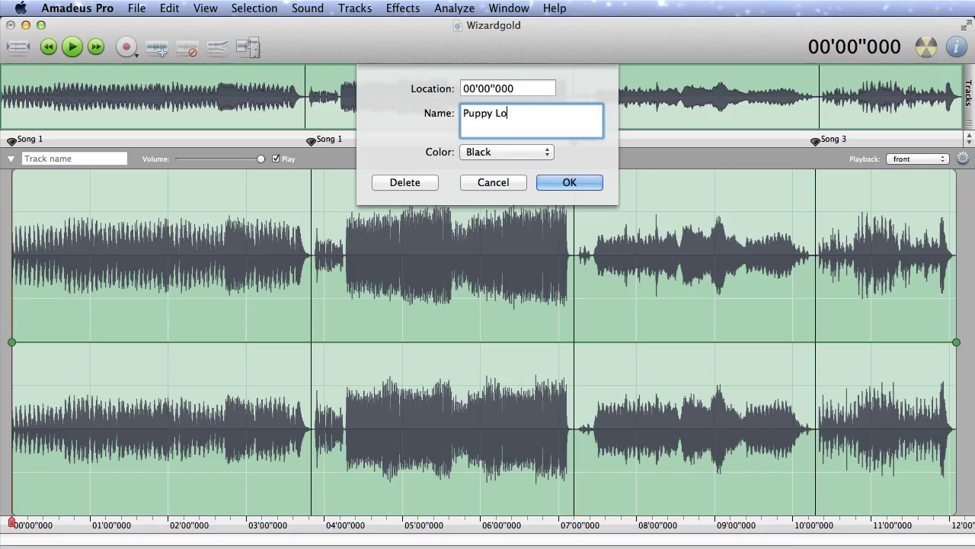
key("Return")
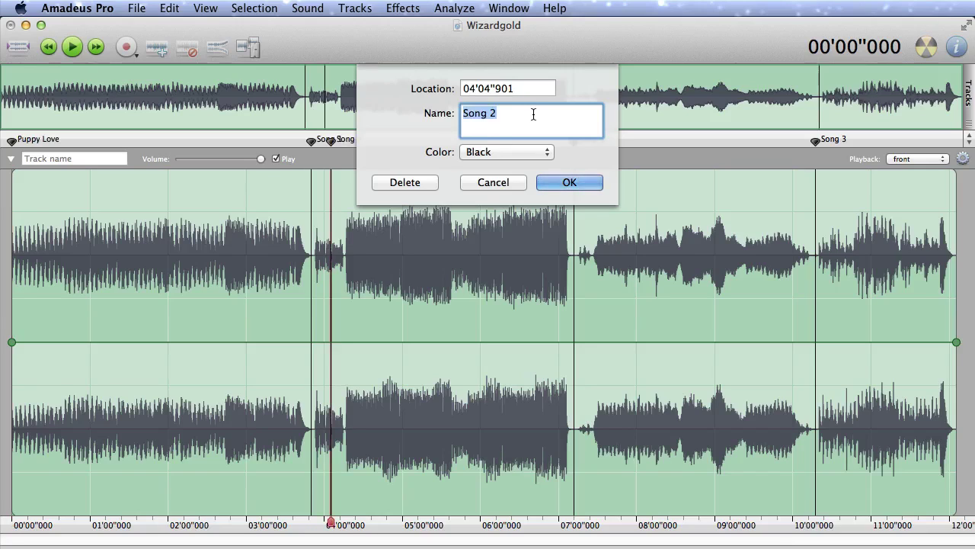
type("Mad in the jungle")
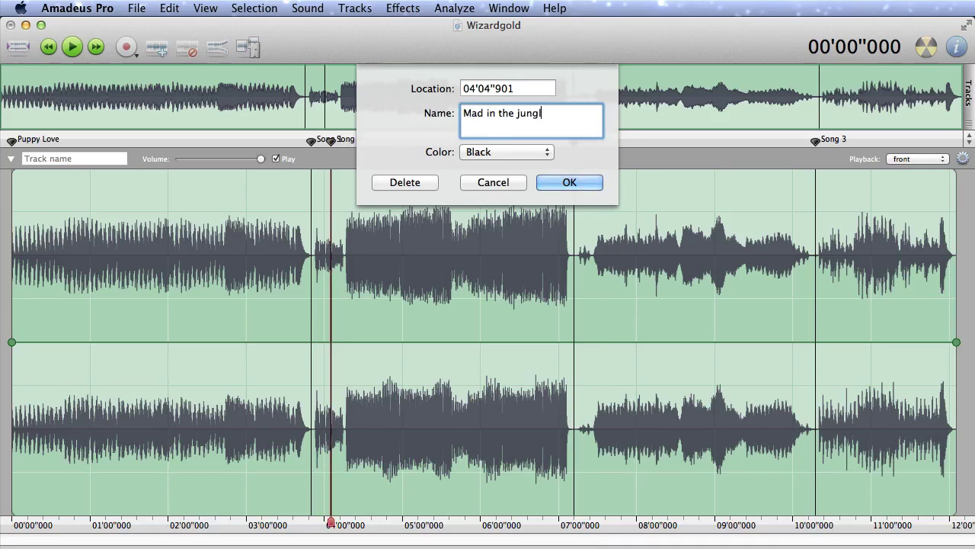
key("Return")
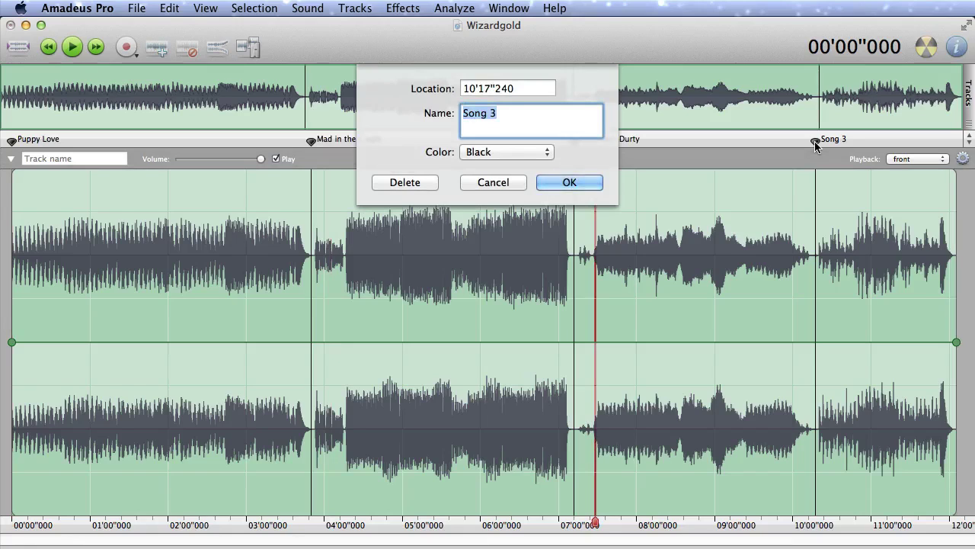
type("Milk and Honey")
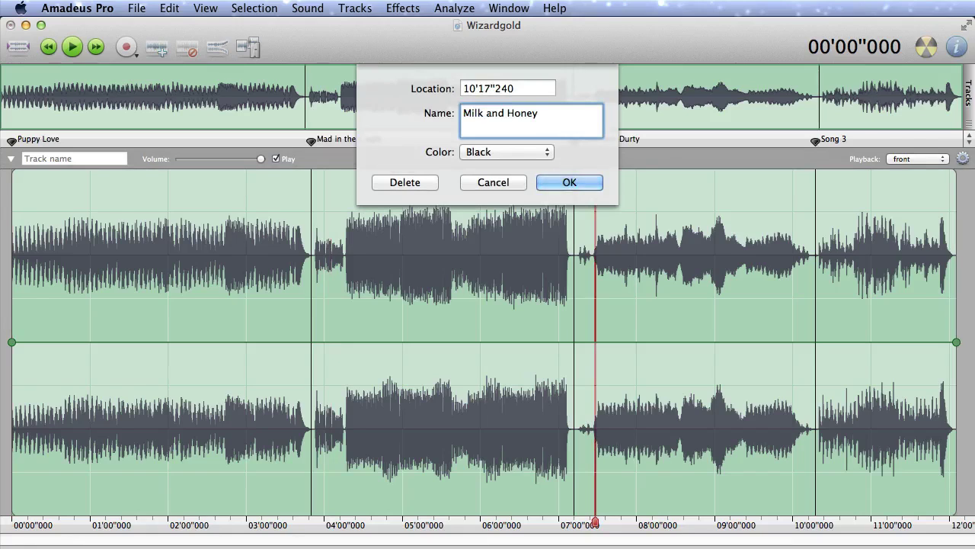
key("Return")
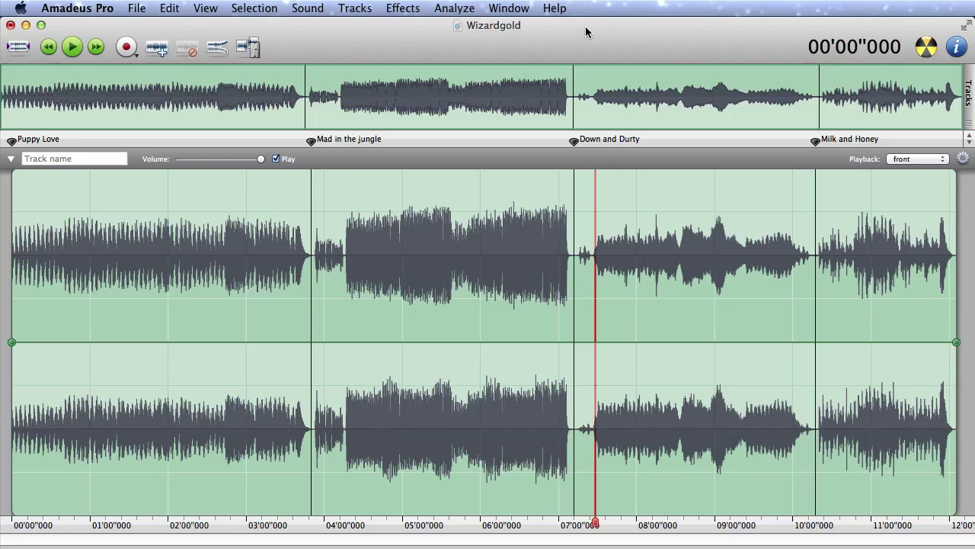
- In the CD burning settings, correct the capitalisation of the performer name
left_click(306, 10)
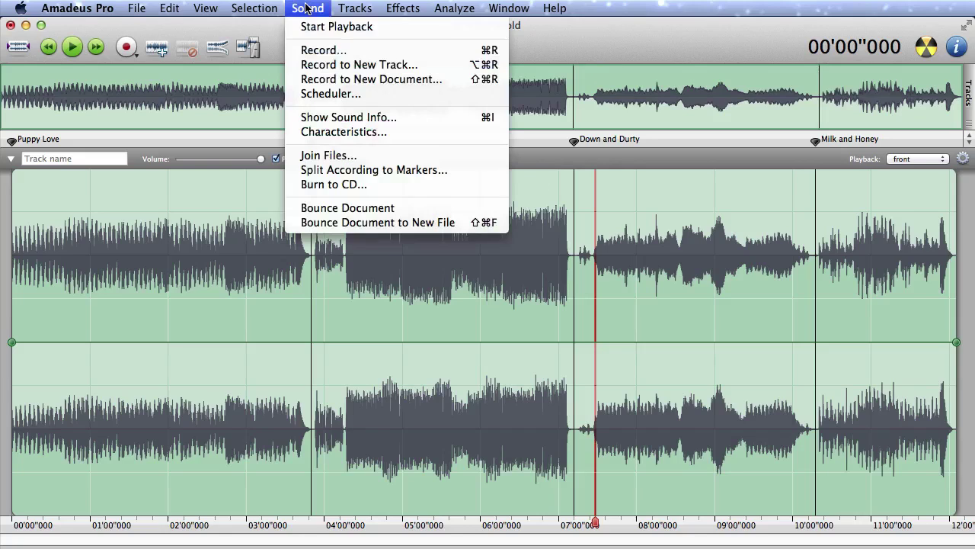
left_click(392, 185)
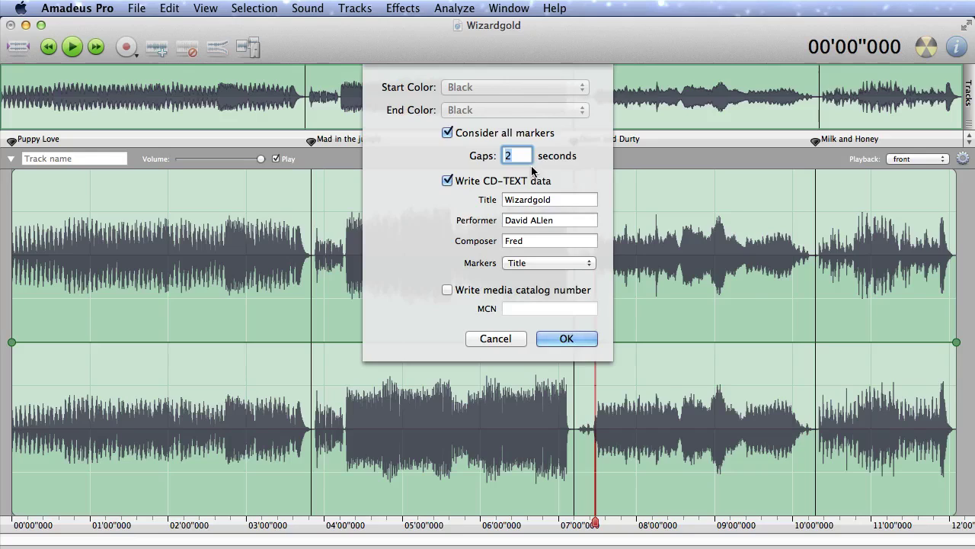
left_click(567, 219)
key("BackSpace")
key("BackSpace")
key("BackSpace")
key("BackSpace")
type("llen")
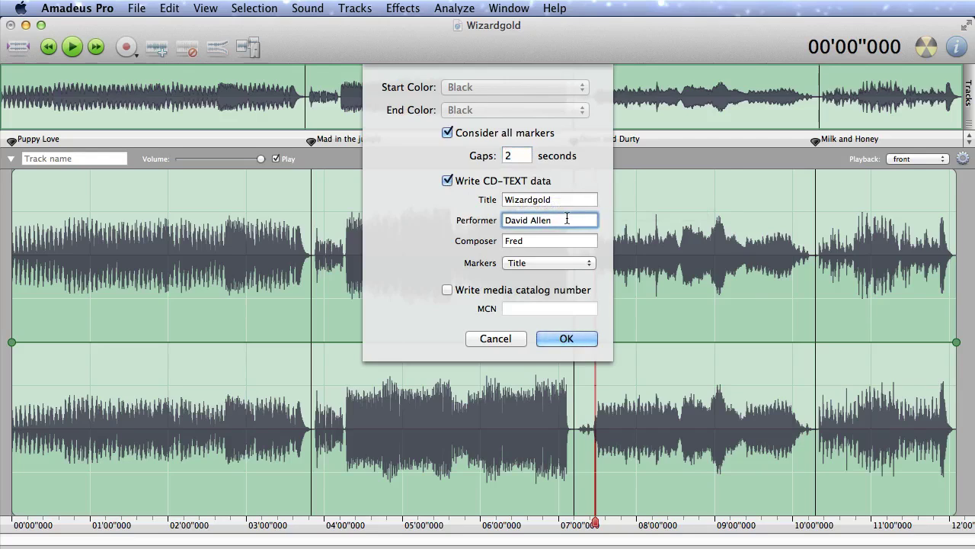
- Set marker titles to the Performer:Title CD-TEXT format, apply, then cancel burning
left_click(540, 264)
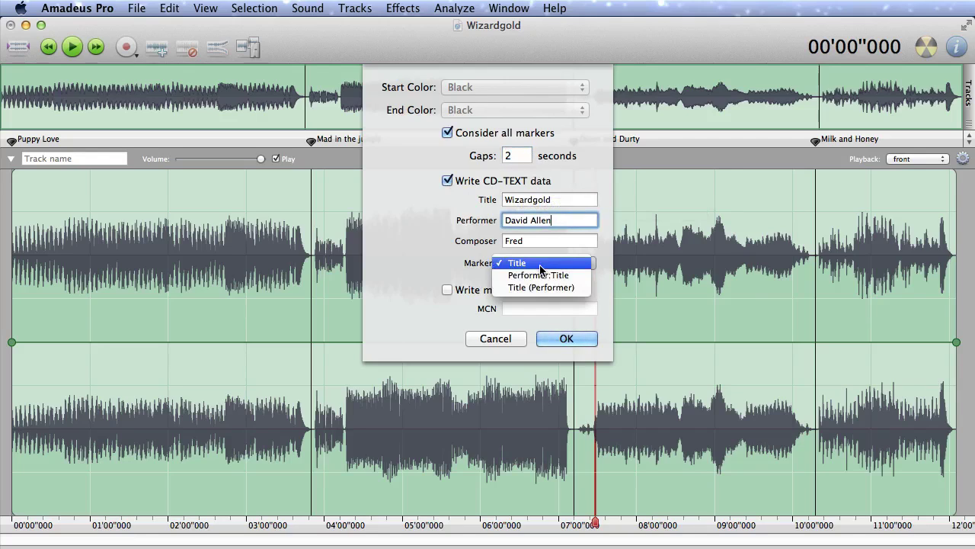
left_click(579, 279)
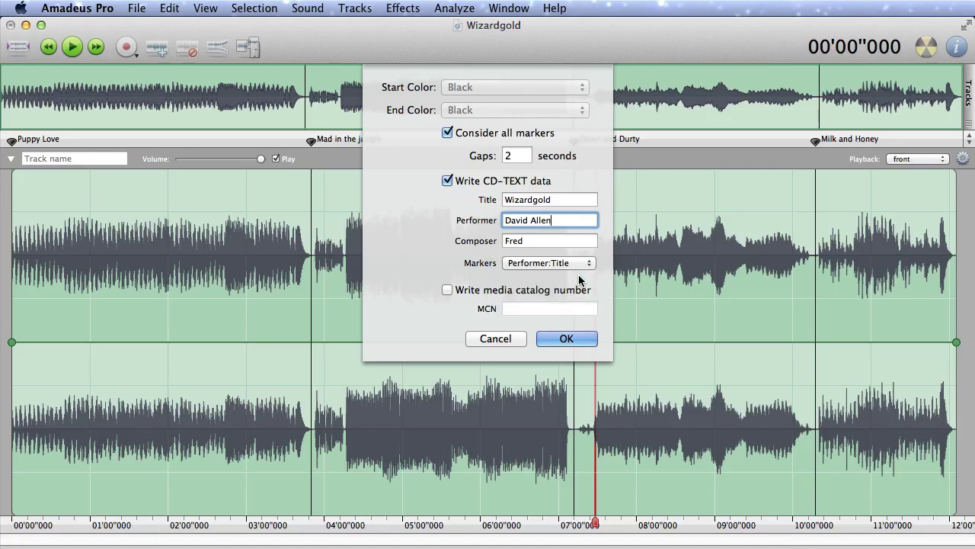
left_click(566, 339)
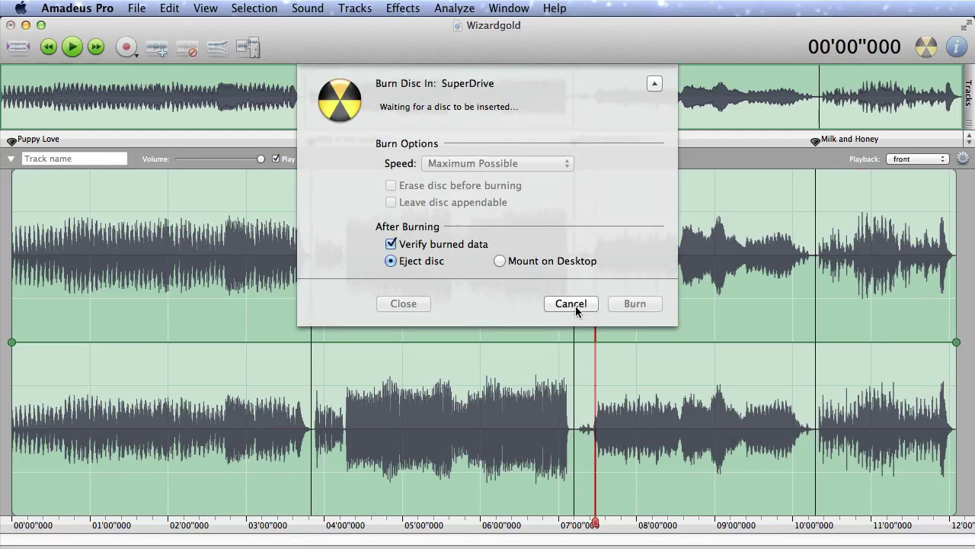
left_click(572, 304)
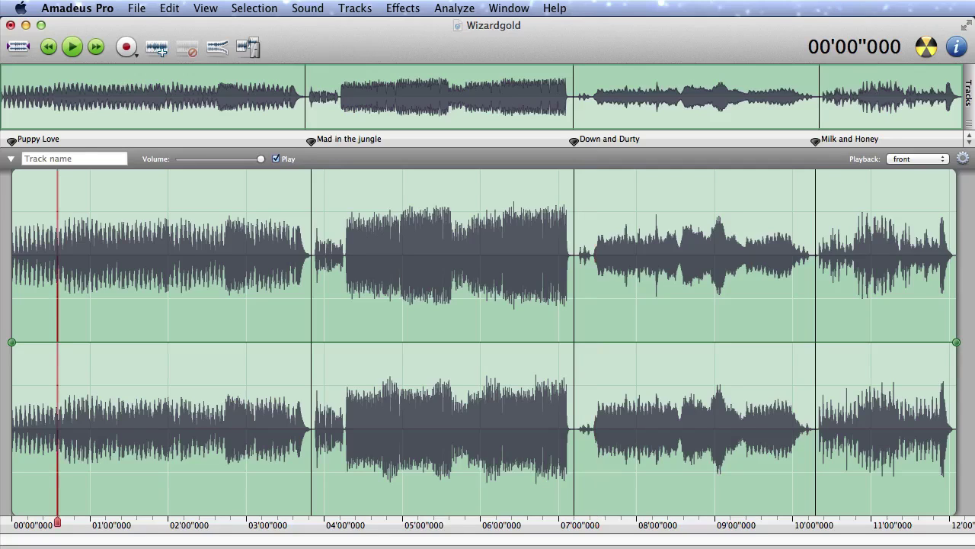
- Set the shirt photo with transparency from Pictures as the sound's artwork
left_click(958, 48)
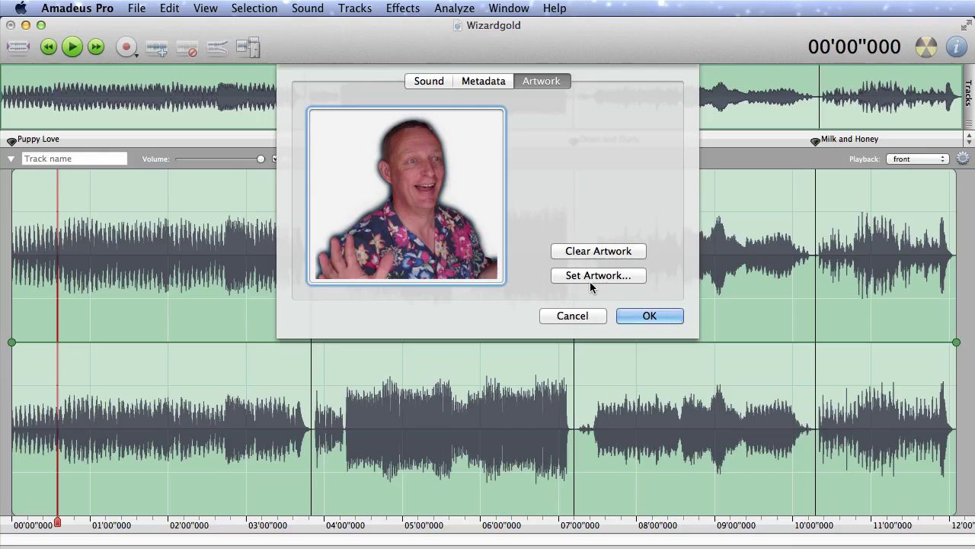
left_click(554, 266)
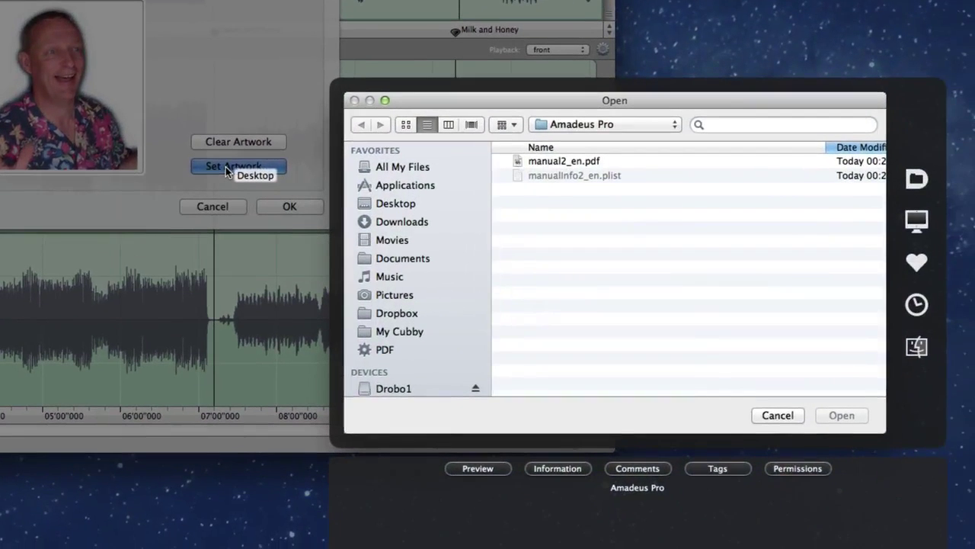
left_click(395, 295)
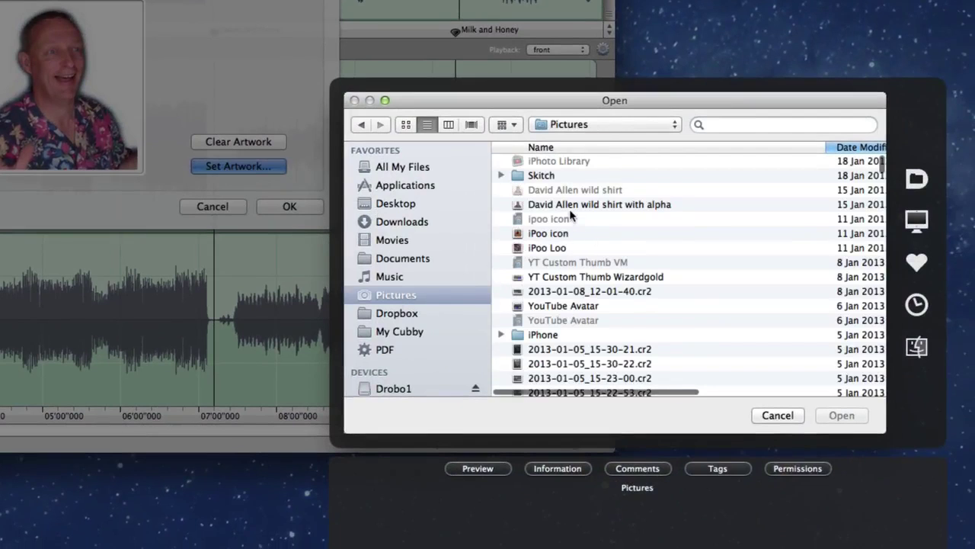
left_click(595, 206)
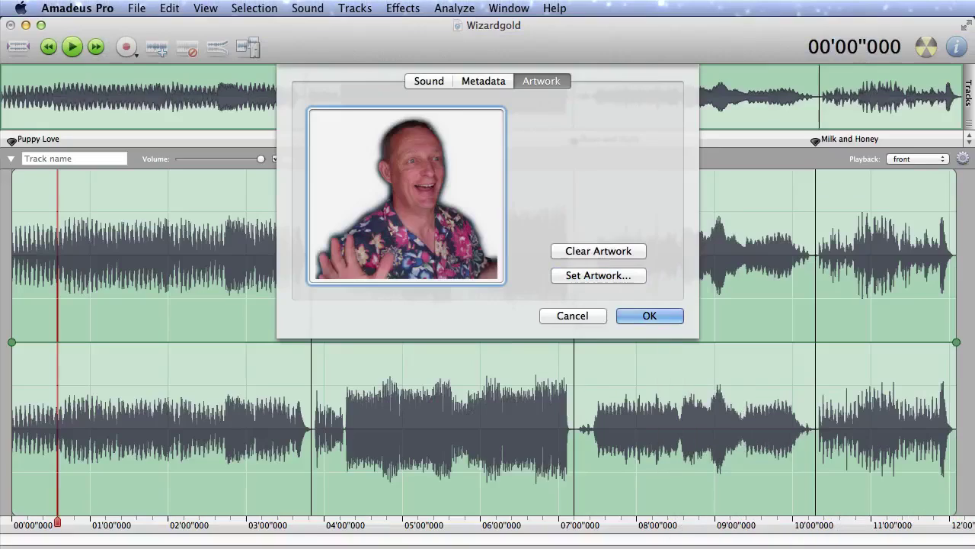
left_click(483, 81)
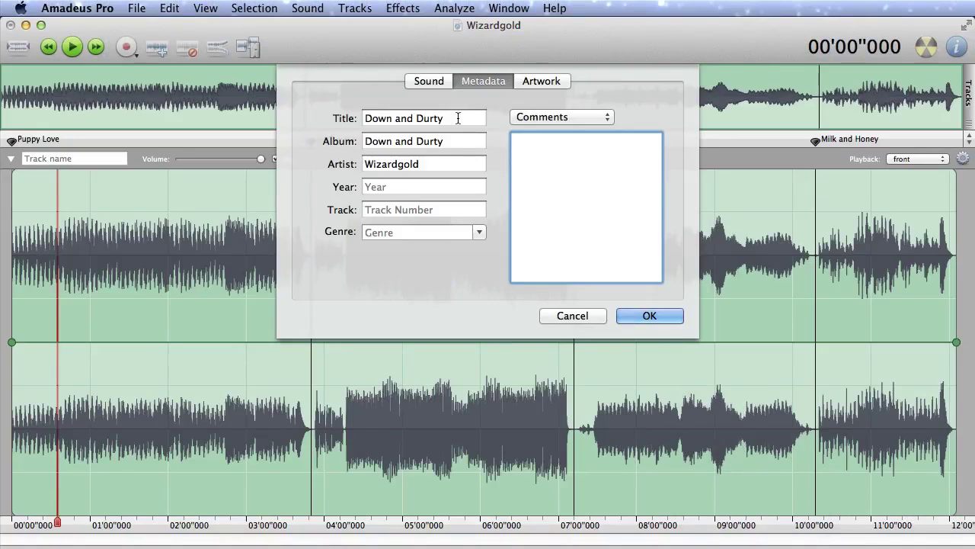
- Change the title to 'milk and Honey', enter year 2013, and apply the metadata
left_click(458, 118)
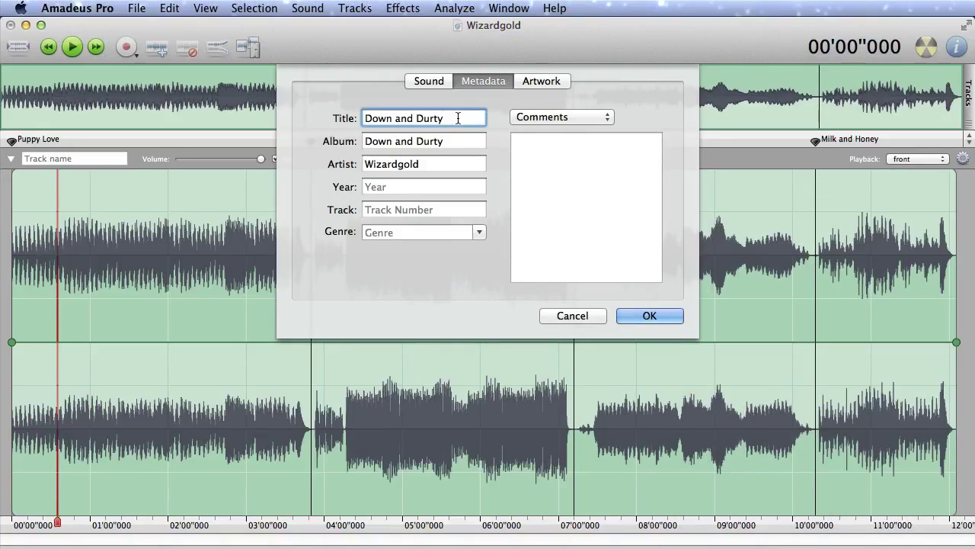
key("BackSpace")
key("BackSpace")
key("BackSpace")
key("BackSpace")
key("BackSpace")
key("BackSpace")
key("BackSpace")
key("BackSpace")
key("BackSpace")
key("BackSpace")
key("BackSpace")
key("BackSpace")
key("BackSpace")
key("BackSpace")
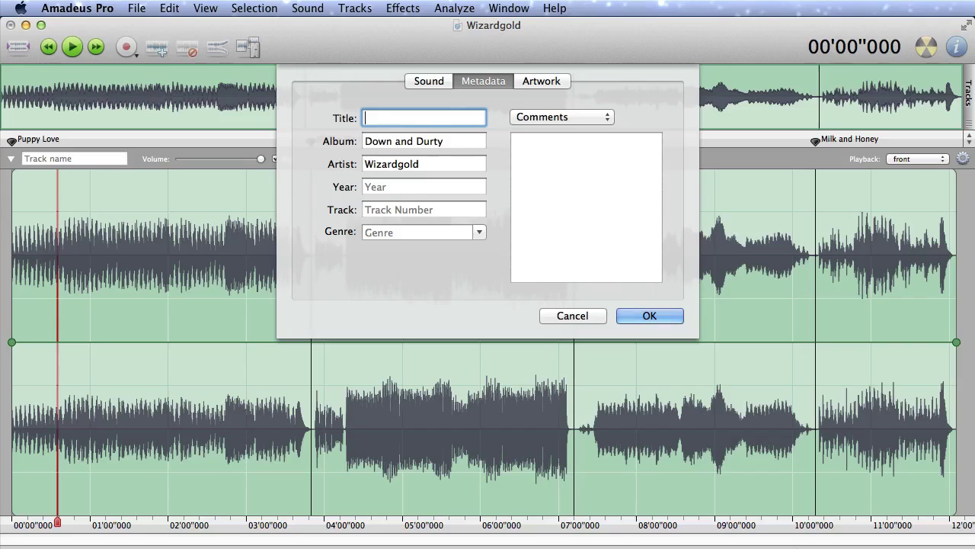
type("milk and Honey")
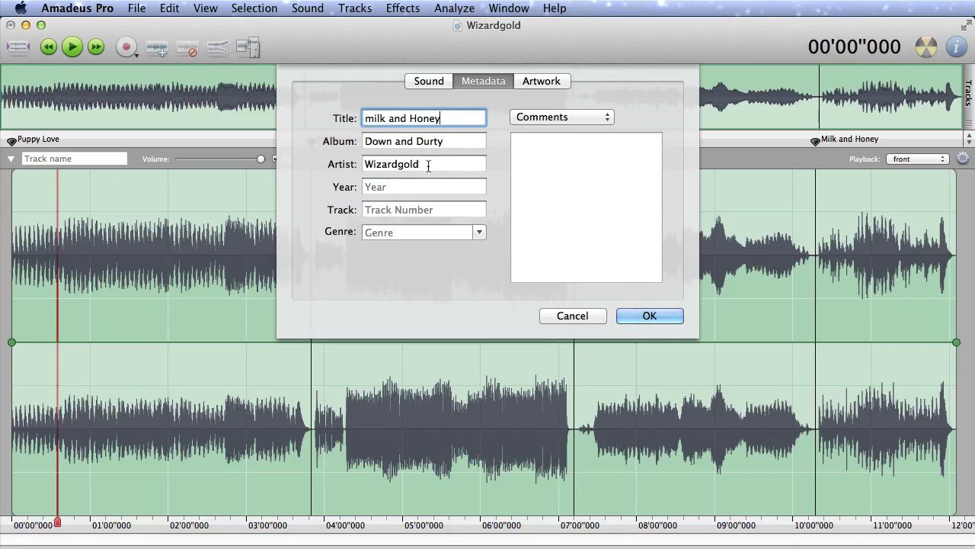
left_click(395, 186)
type("2013")
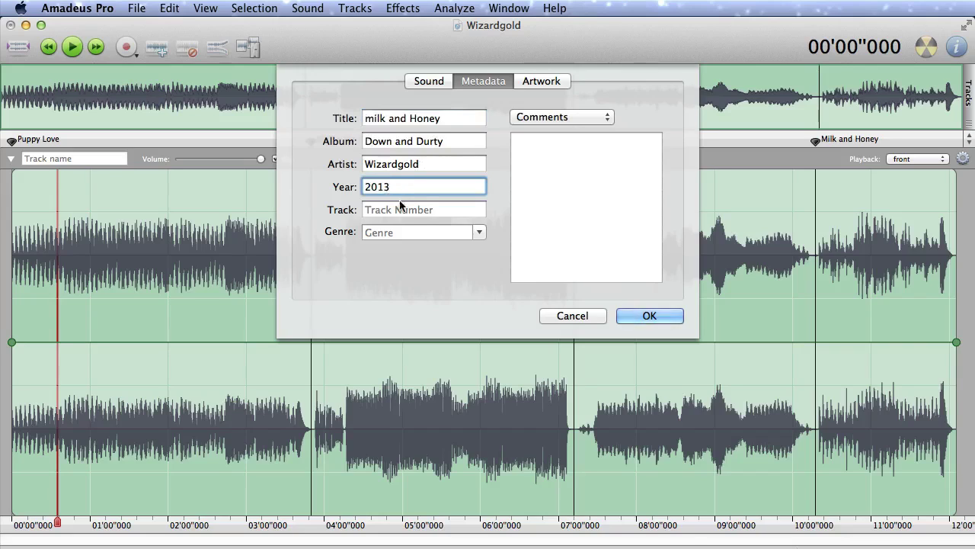
left_click(653, 316)
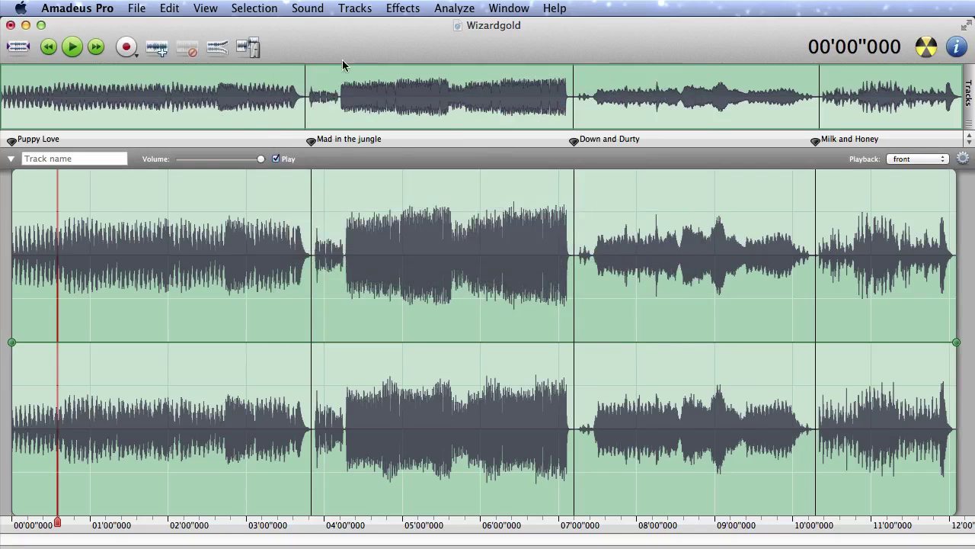
- Use Split According to Markers to export the songs as MP3s into Desktop's Milk and Honey
left_click(310, 9)
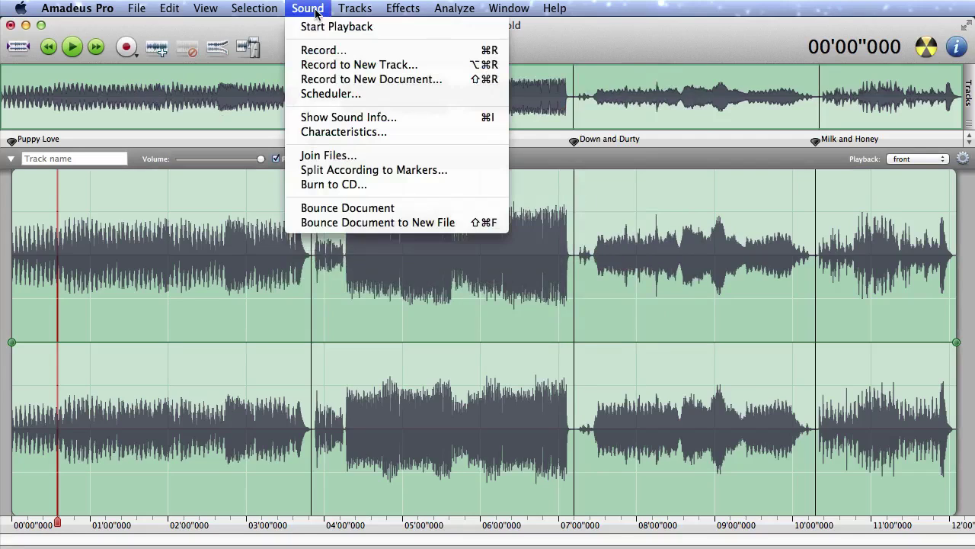
left_click(421, 169)
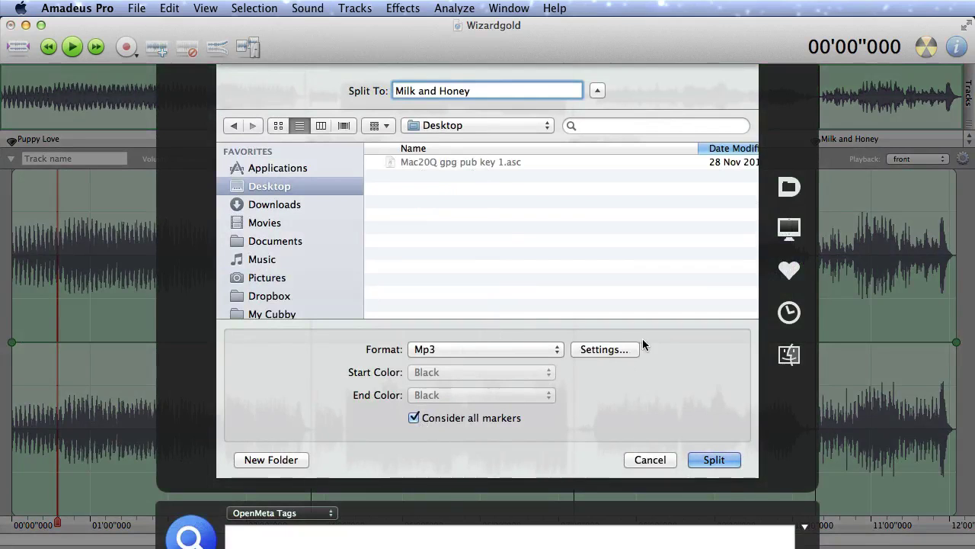
left_click(716, 459)
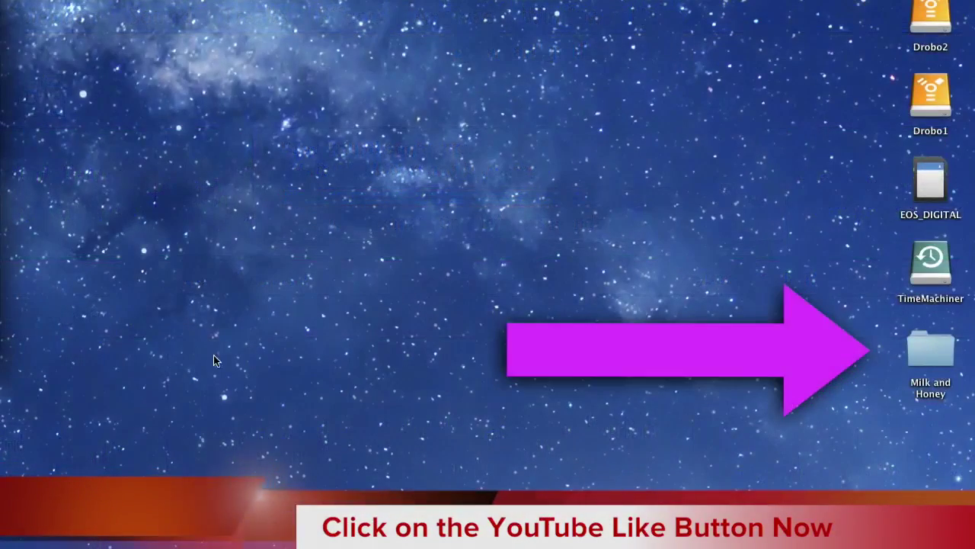
- Check the Milk and Honey folder's MP3s, then drag the folder onto the shelf
double_click(930, 349)
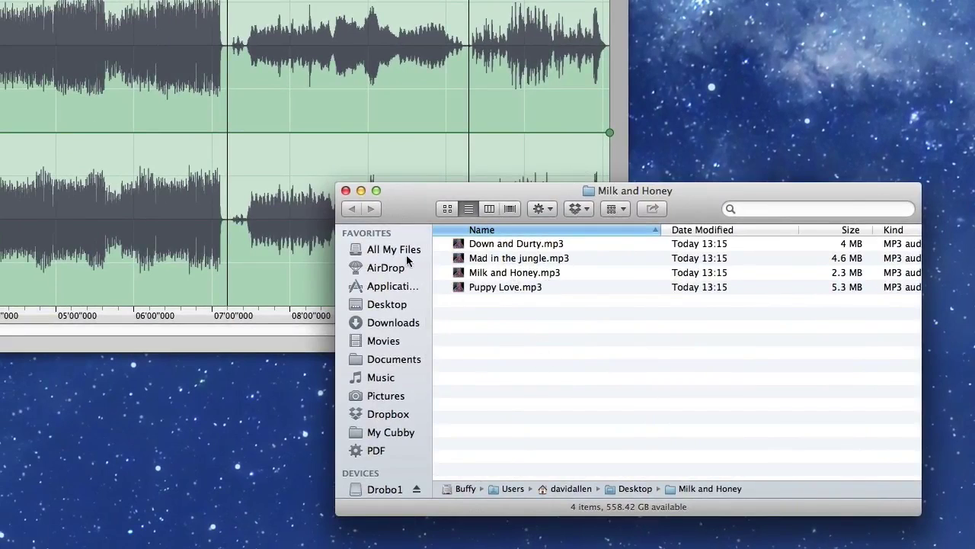
left_click(387, 310)
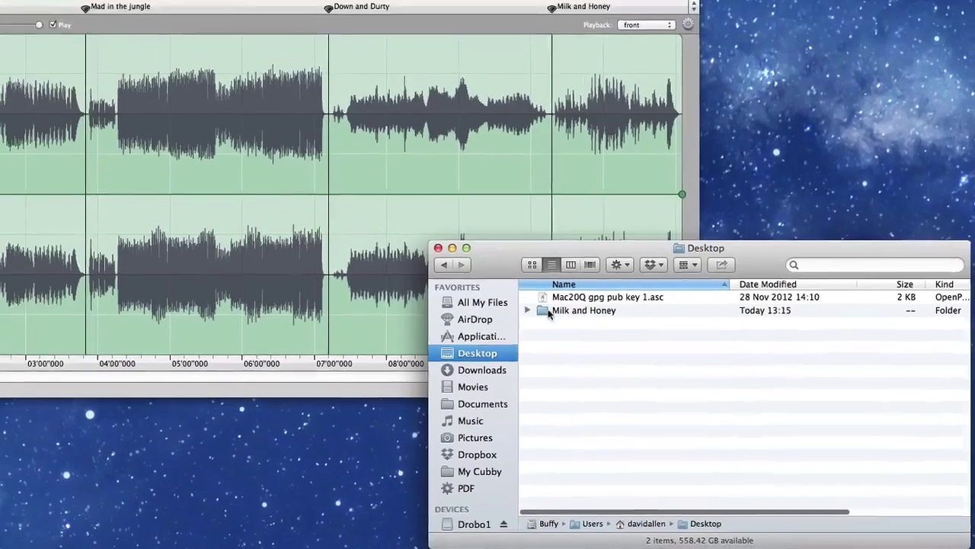
left_click(464, 259)
left_click_drag(656, 381, 26, 457)
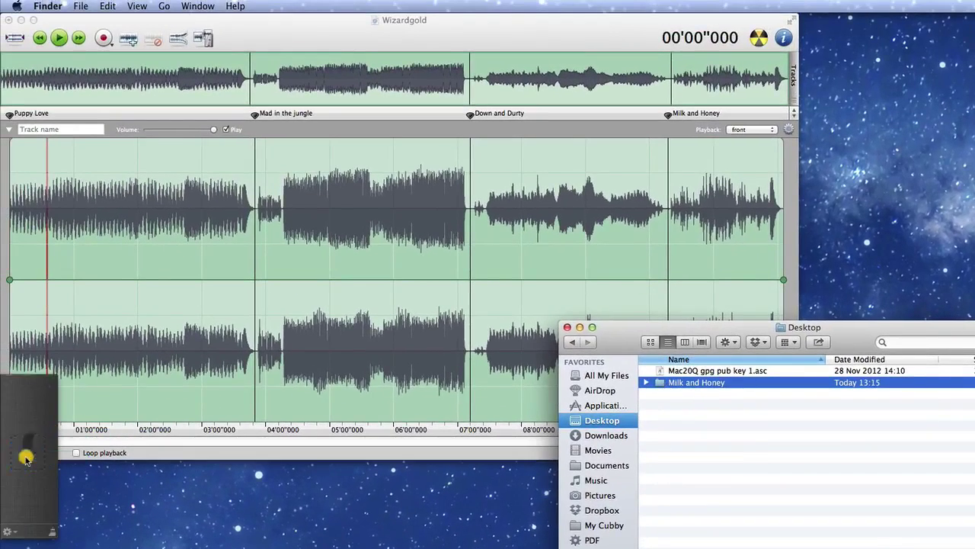
- Drag the Milk and Honey folder into the iTunes library and expand the Down and Durty album
key("super+Tab")
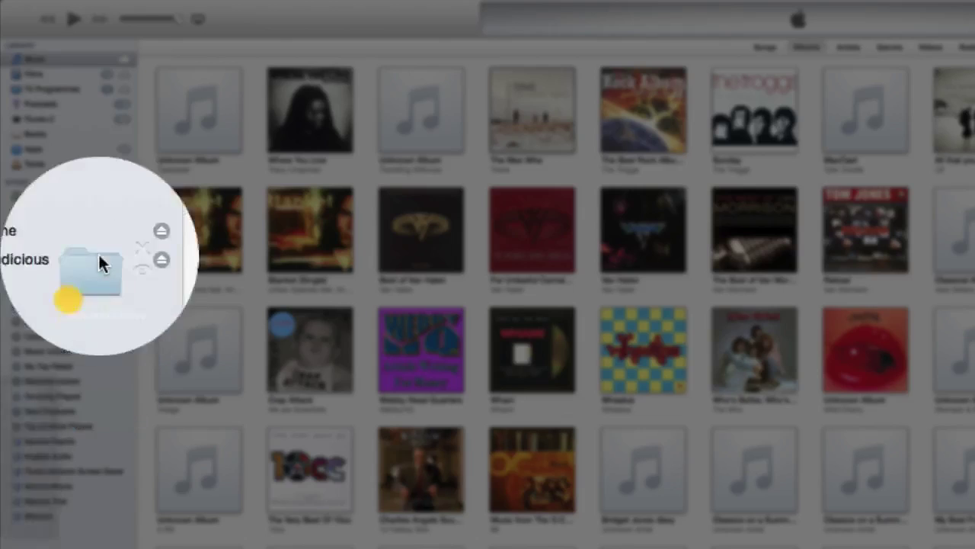
left_click_drag(102, 257, 73, 124)
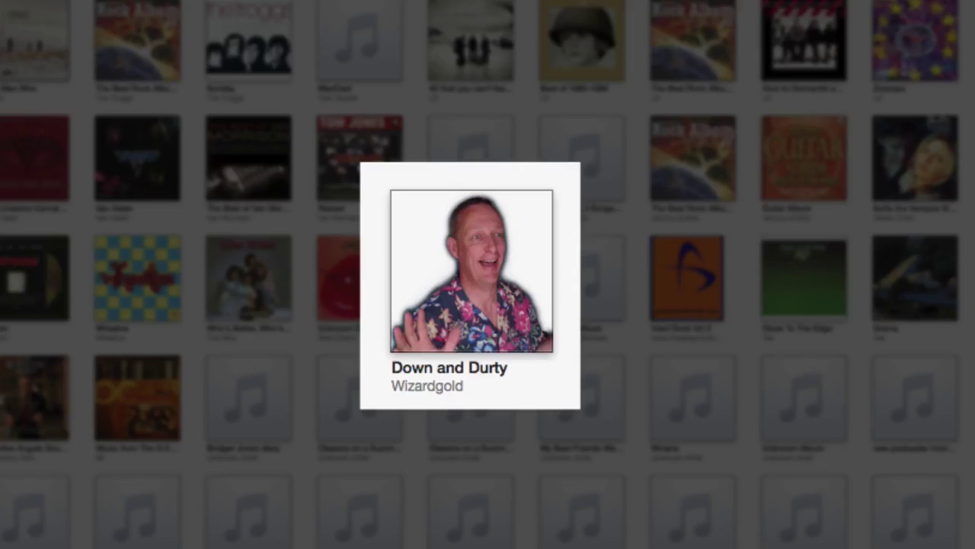
left_click(450, 271)
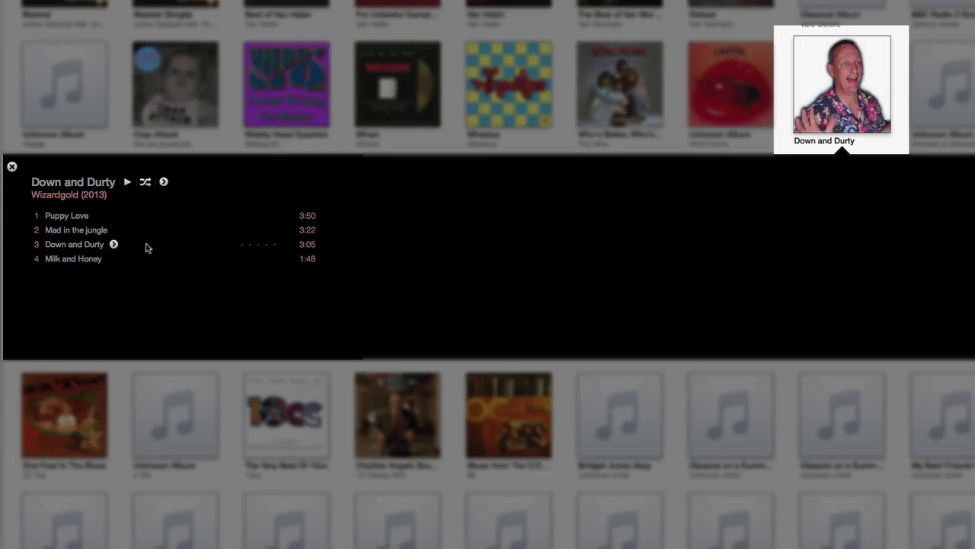
- Open Get Info for Puppy Love and view its Artwork tab
left_click(81, 221)
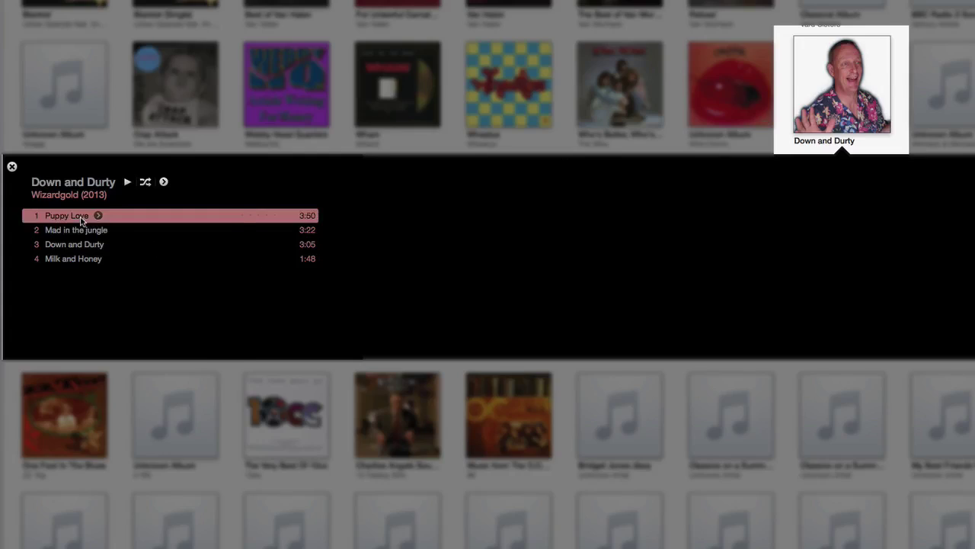
right_click(82, 220)
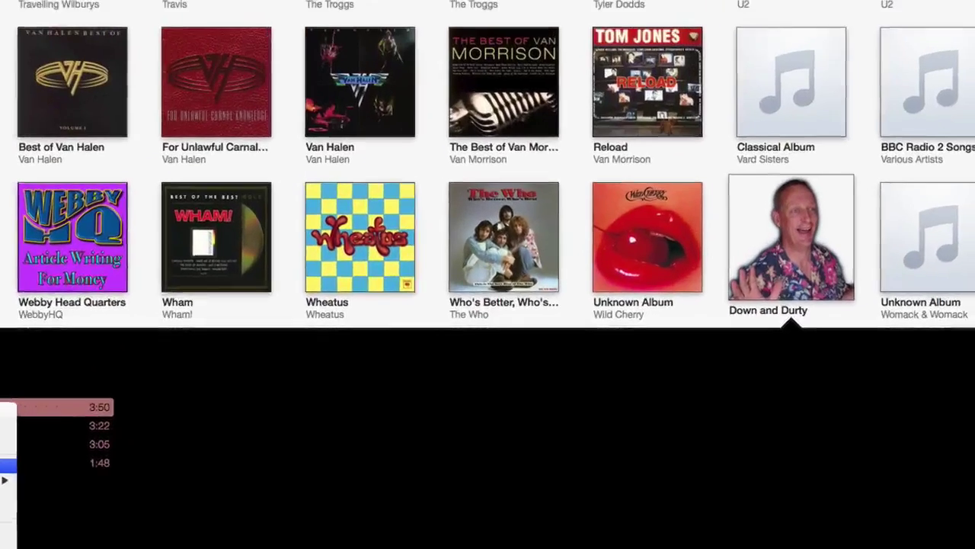
left_click(98, 275)
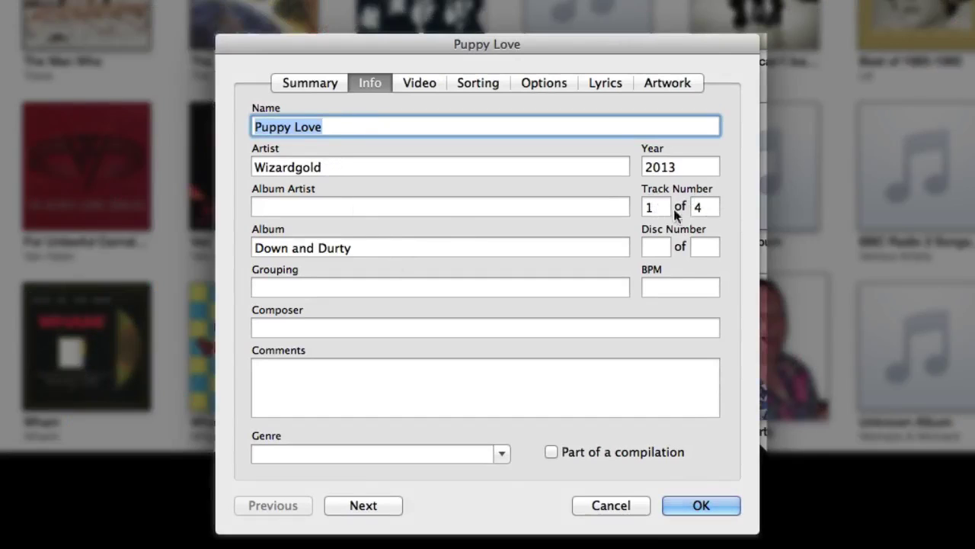
left_click(660, 82)
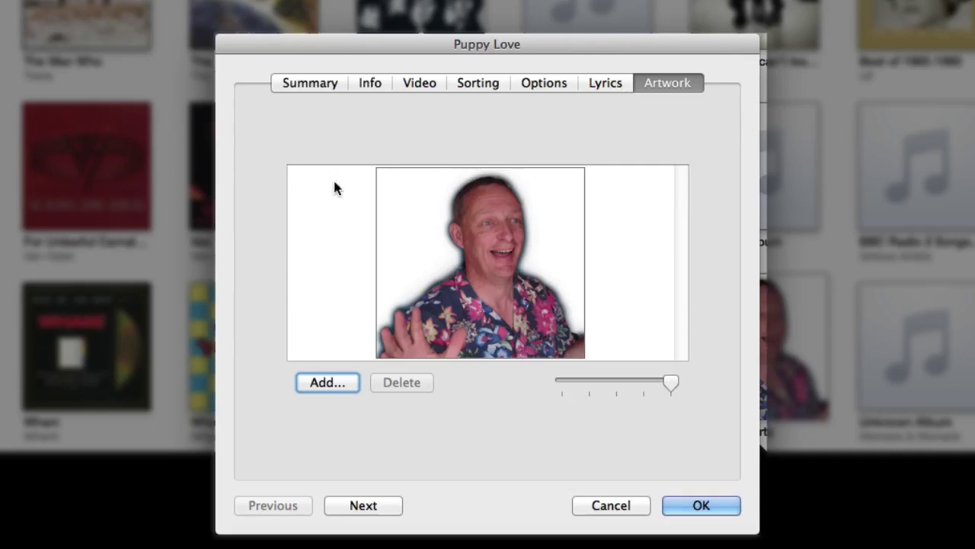